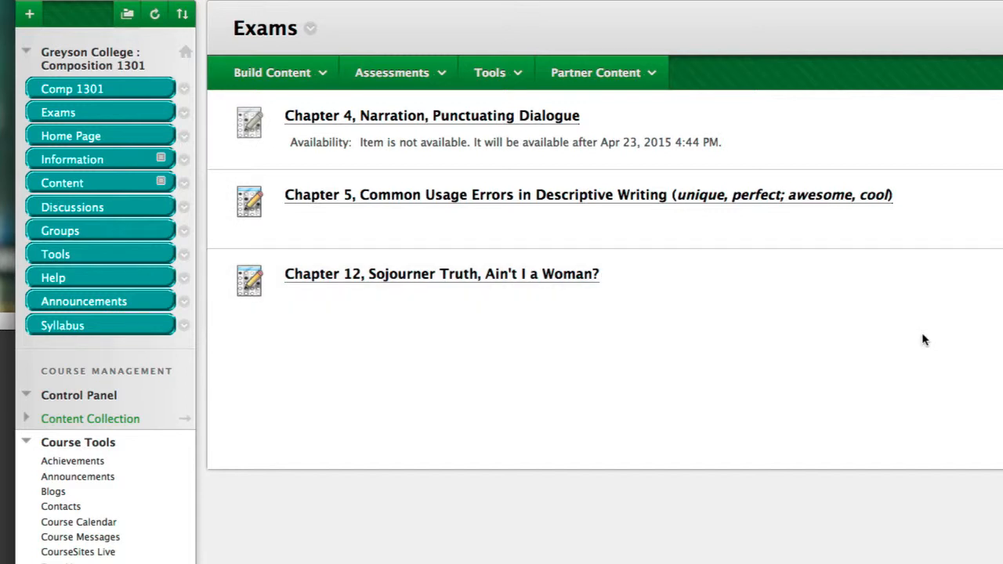
Collapse the Course Tools section in the course management area and leave the Grade Center section expanded
{"action": "scroll", "coordinate": [923, 338], "scroll_direction": "down", "scroll_amount": 5}
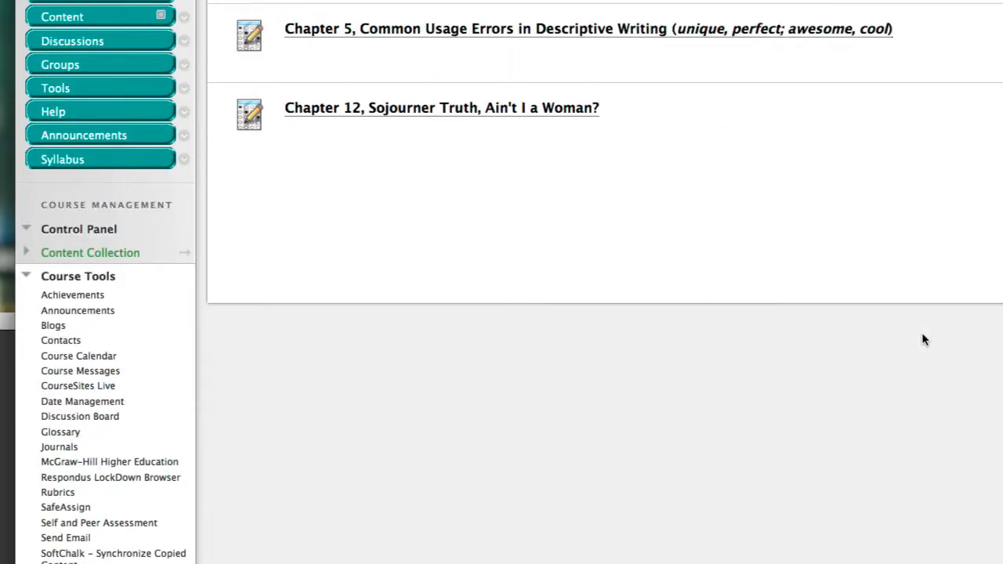
{"action": "scroll", "coordinate": [921, 338], "scroll_direction": "down", "scroll_amount": 3}
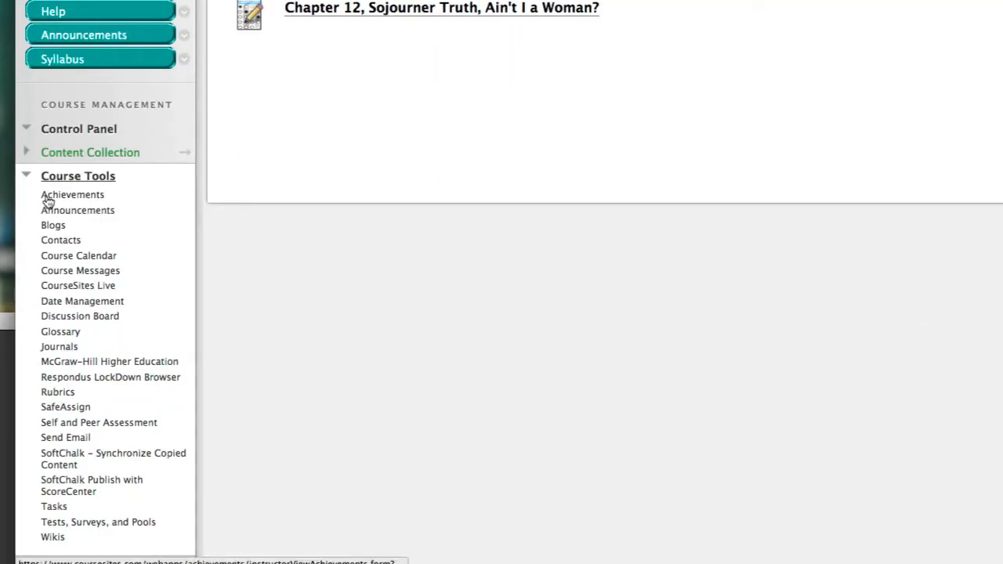
{"action": "left_click", "coordinate": [25, 178]}
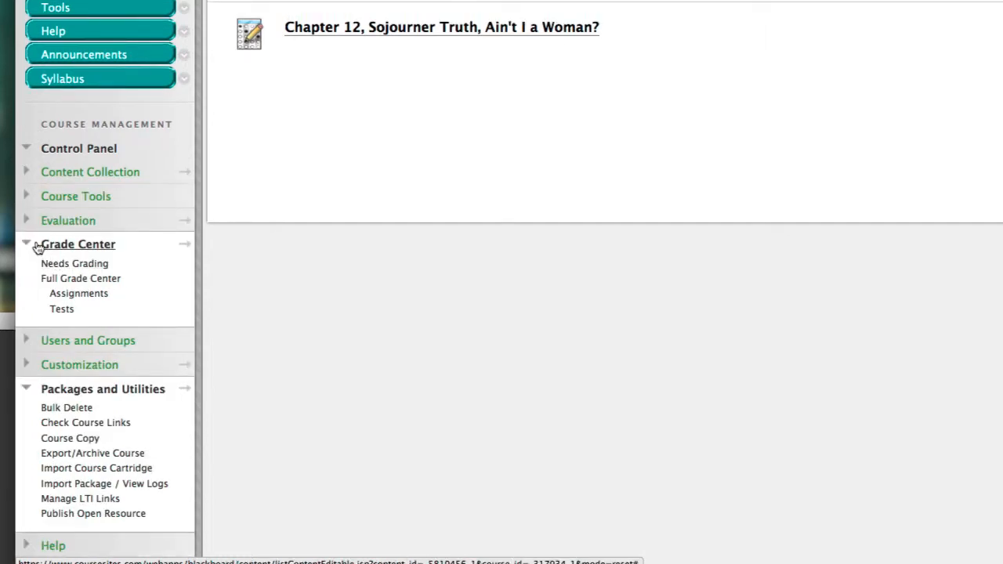
{"action": "left_click", "coordinate": [27, 248]}
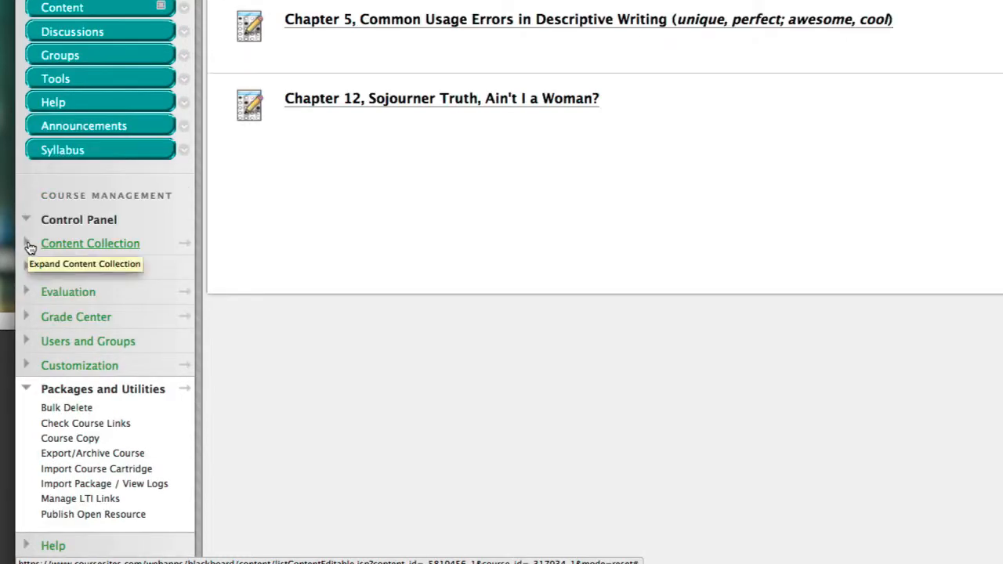
{"action": "left_click", "coordinate": [28, 318]}
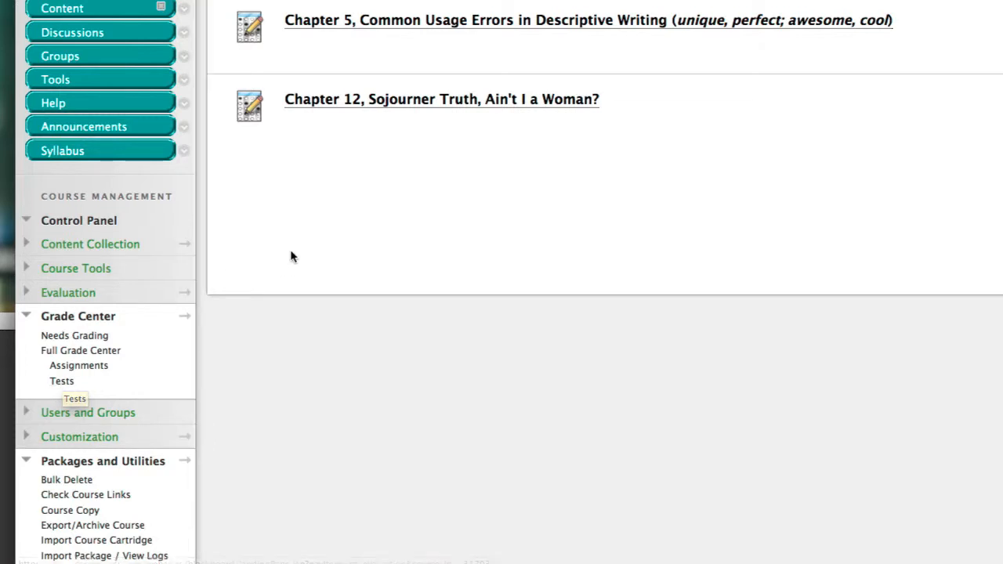
Open the Tests view of the Grade Center
{"action": "scroll", "coordinate": [290, 255], "scroll_direction": "up", "scroll_amount": 2}
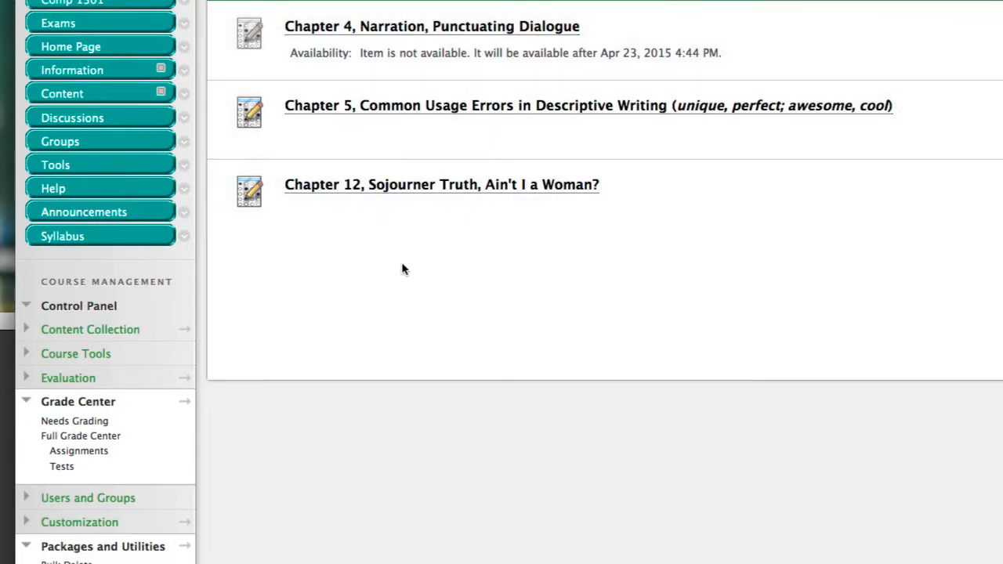
{"action": "scroll", "coordinate": [403, 268], "scroll_direction": "down", "scroll_amount": 1}
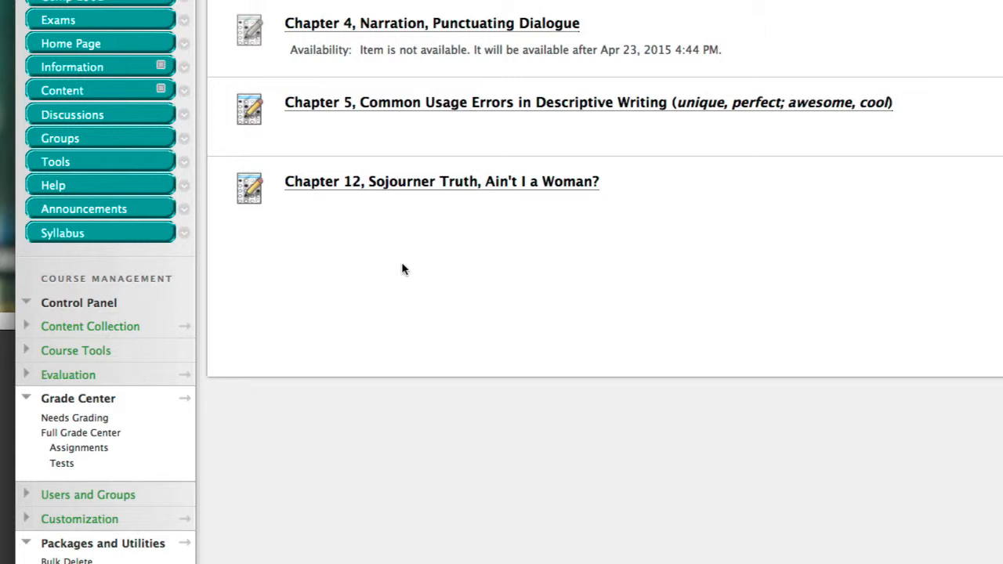
{"action": "scroll", "coordinate": [401, 269], "scroll_direction": "down", "scroll_amount": 3}
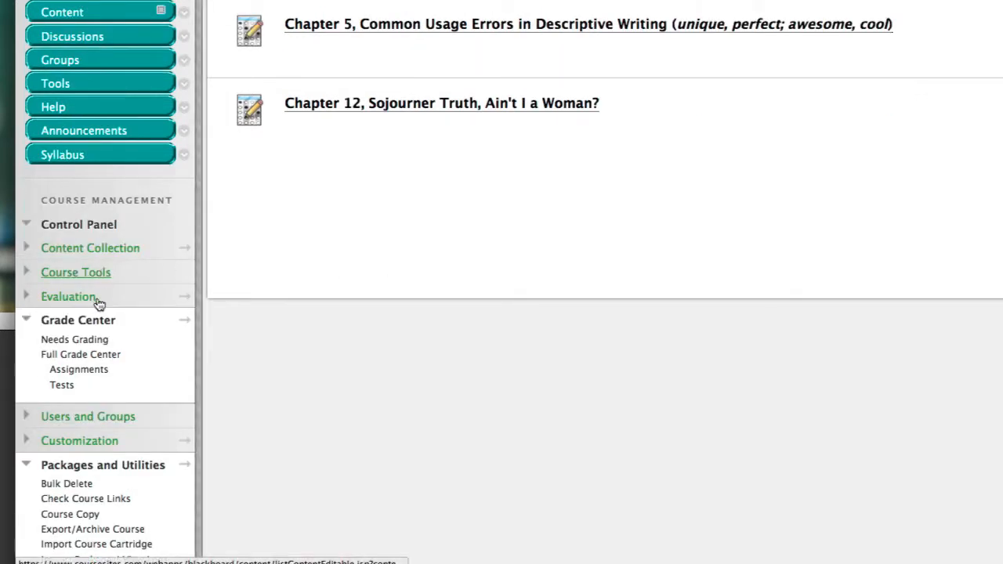
{"action": "left_click", "coordinate": [62, 385]}
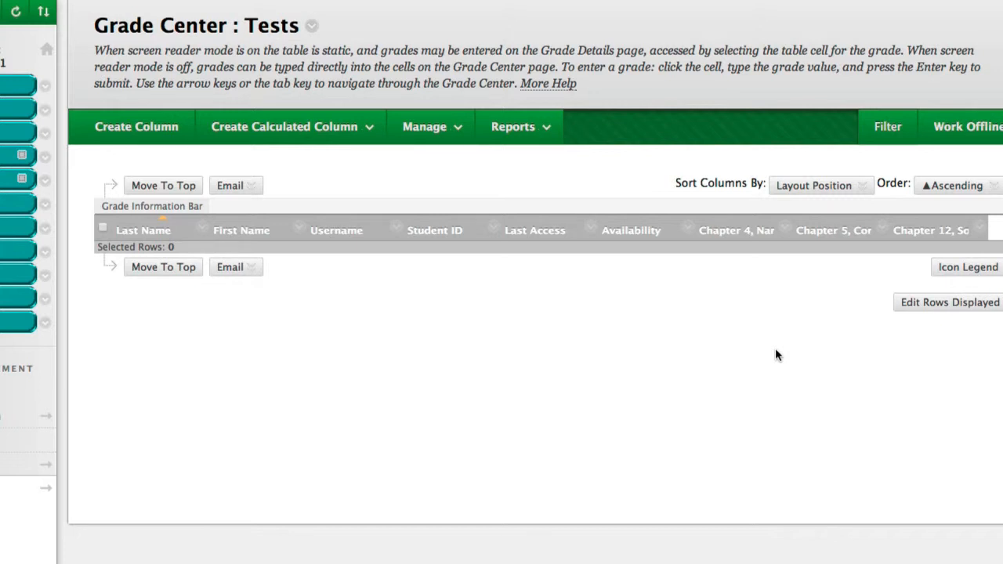
Edit the column information for the Chapter 4, Narration, Punctuating Dialogue test and set its primary display to Percentage
{"action": "left_click", "coordinate": [785, 232]}
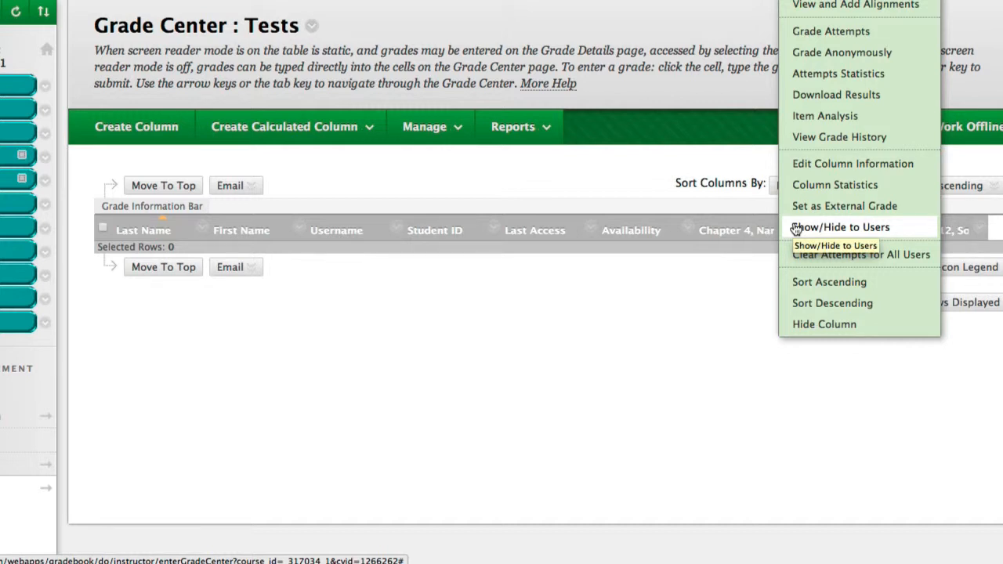
{"action": "left_click", "coordinate": [854, 164]}
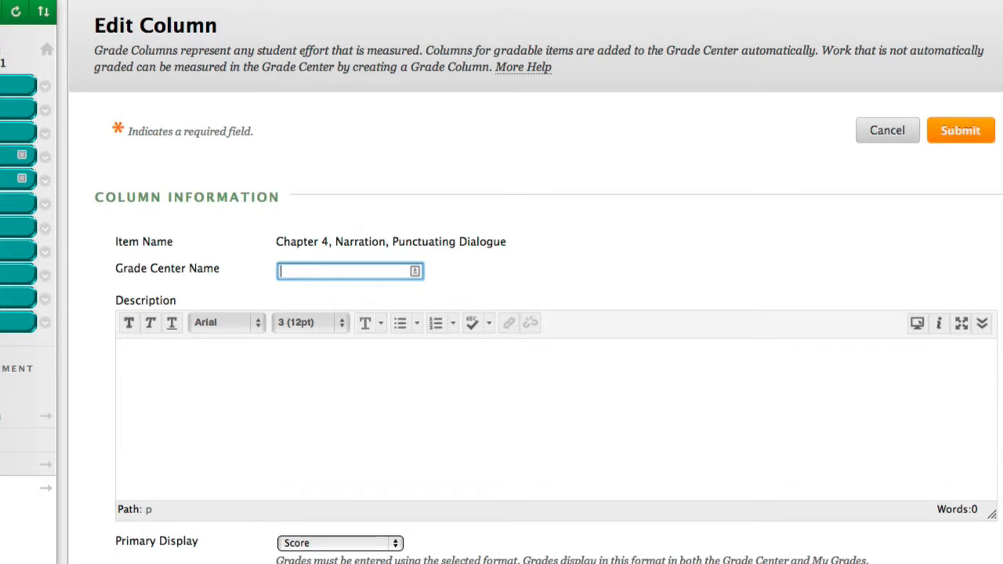
{"action": "scroll", "coordinate": [501, 282], "scroll_direction": "down", "scroll_amount": 5}
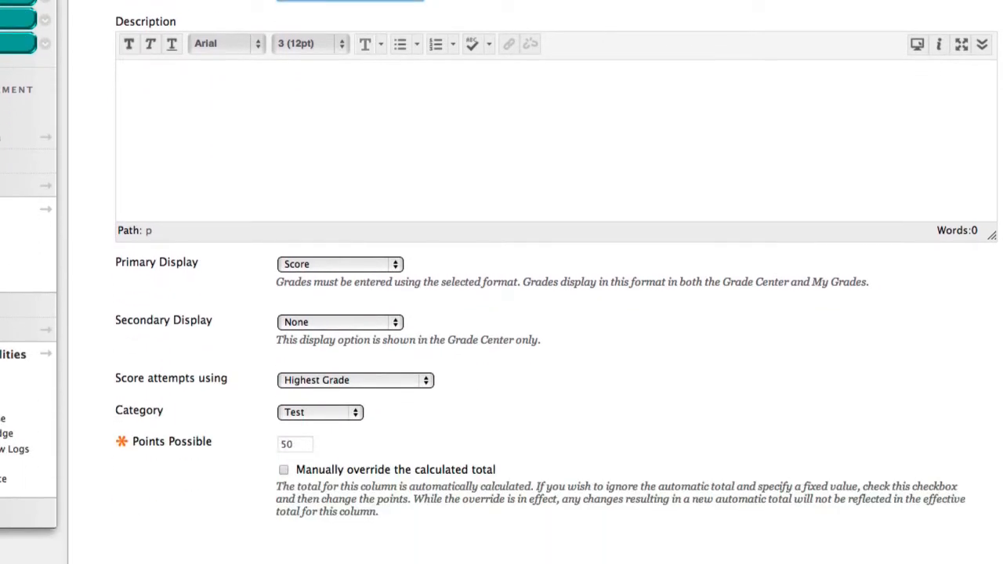
{"action": "scroll", "coordinate": [501, 282], "scroll_direction": "down", "scroll_amount": 2}
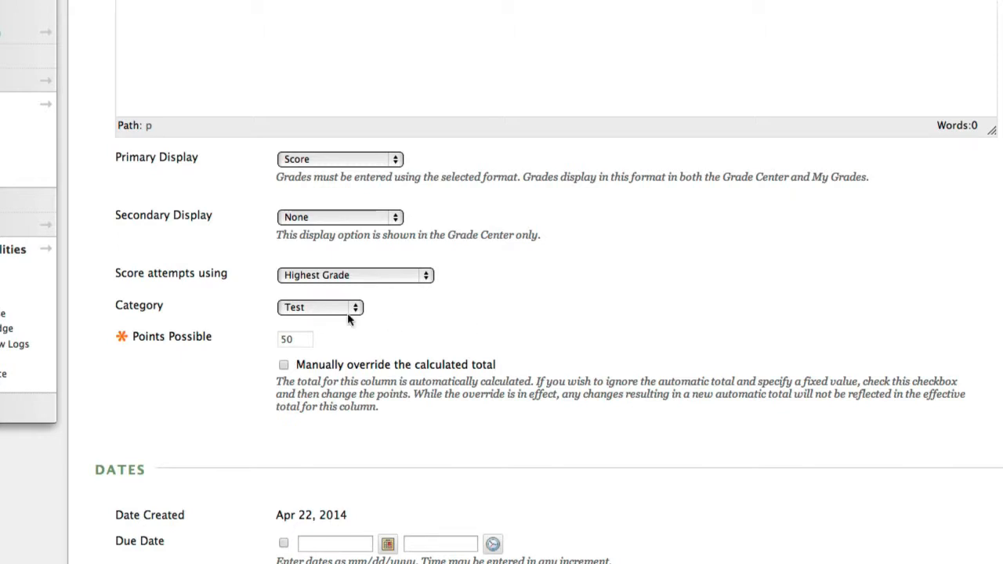
{"action": "left_click", "coordinate": [330, 159]}
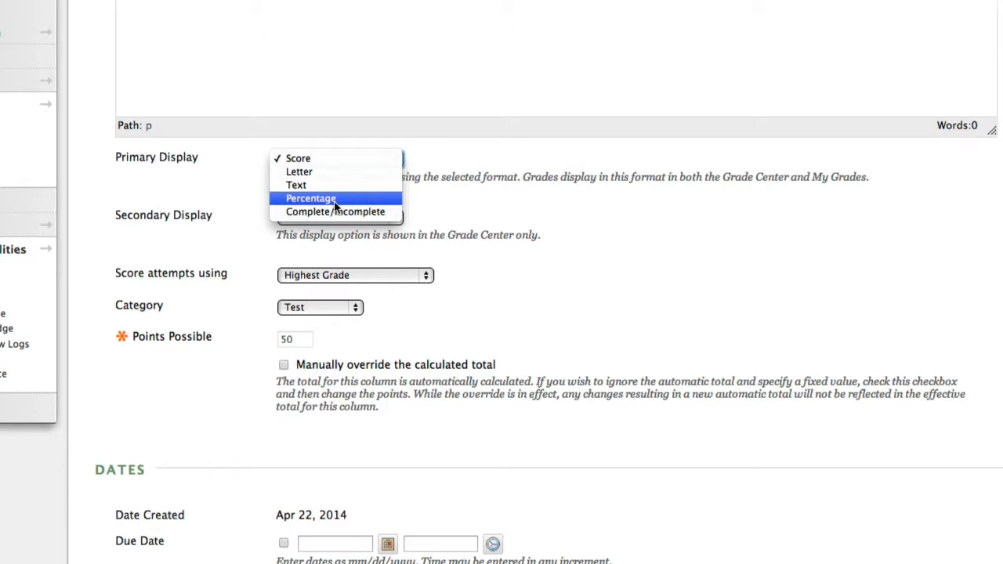
{"action": "key", "text": "Escape"}
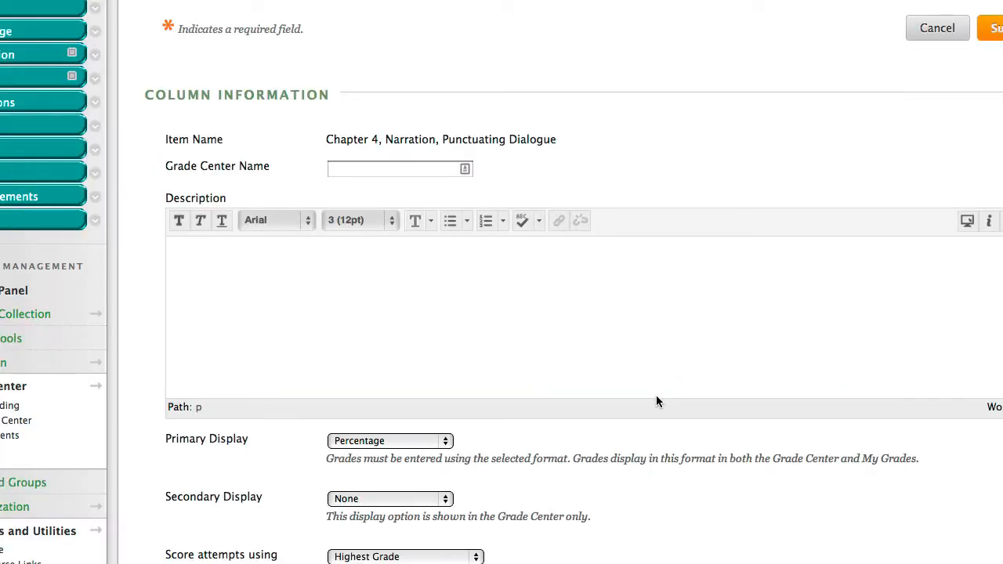
Score the Chapter 4 column's attempts using Highest Grade and submit the column changes
{"action": "scroll", "coordinate": [656, 395], "scroll_direction": "down", "scroll_amount": 1}
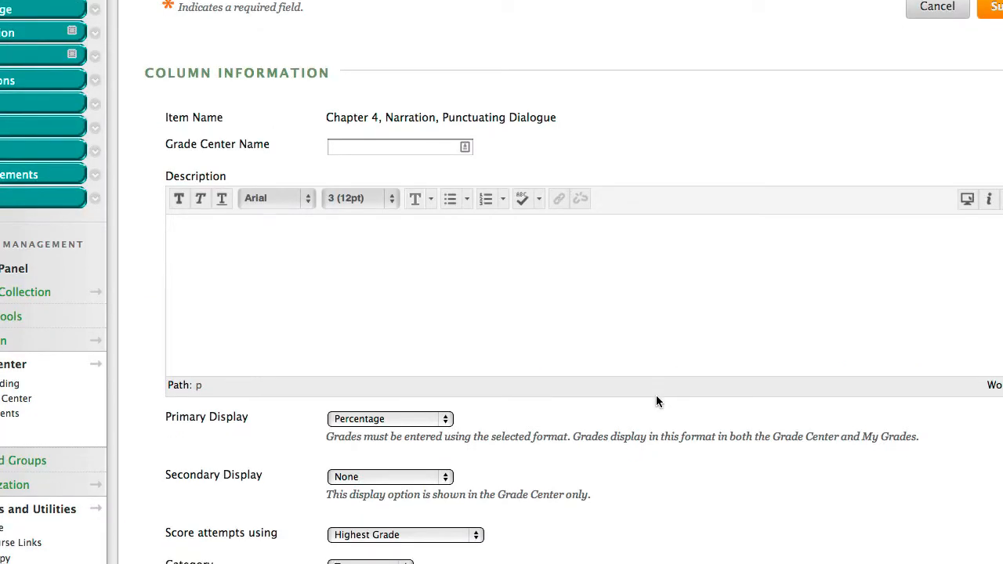
{"action": "scroll", "coordinate": [568, 430], "scroll_direction": "down", "scroll_amount": 3}
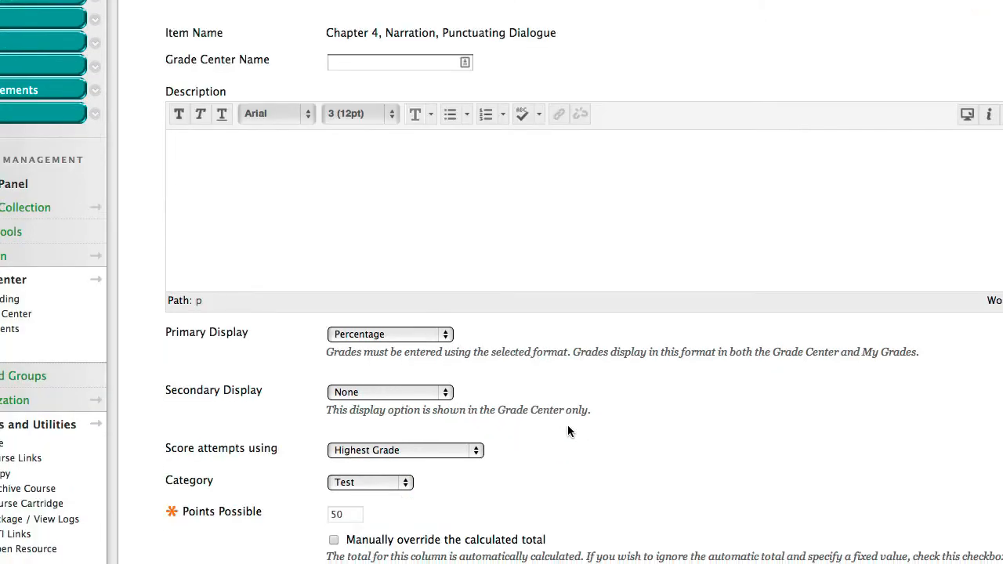
{"action": "left_click", "coordinate": [339, 452]}
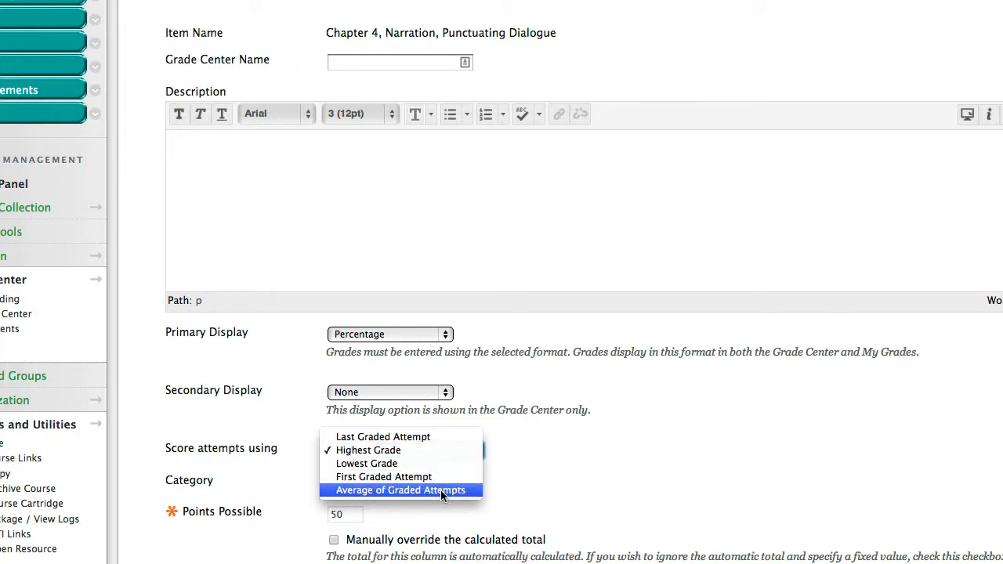
{"action": "left_click", "coordinate": [426, 450]}
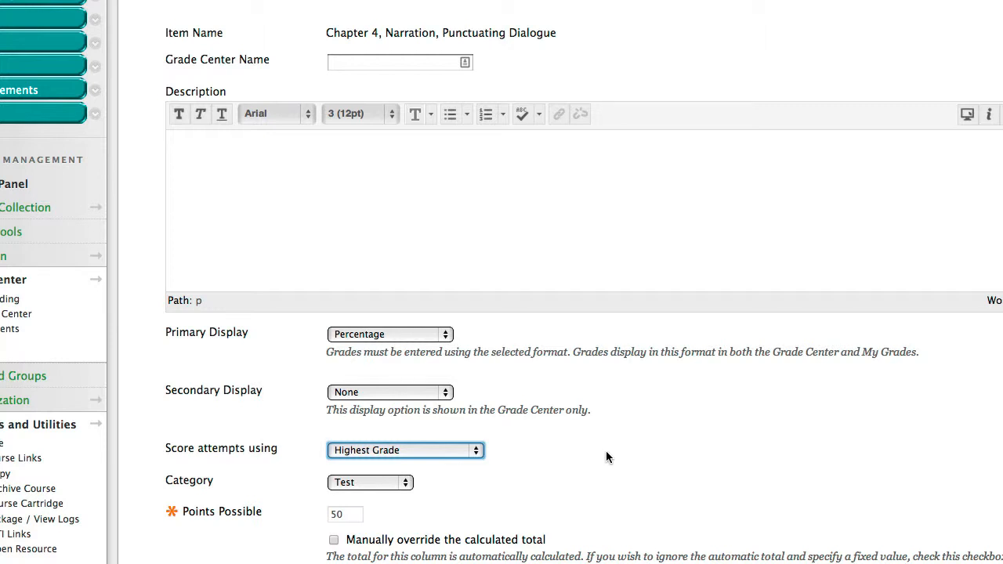
{"action": "scroll", "coordinate": [606, 452], "scroll_direction": "down", "scroll_amount": 6}
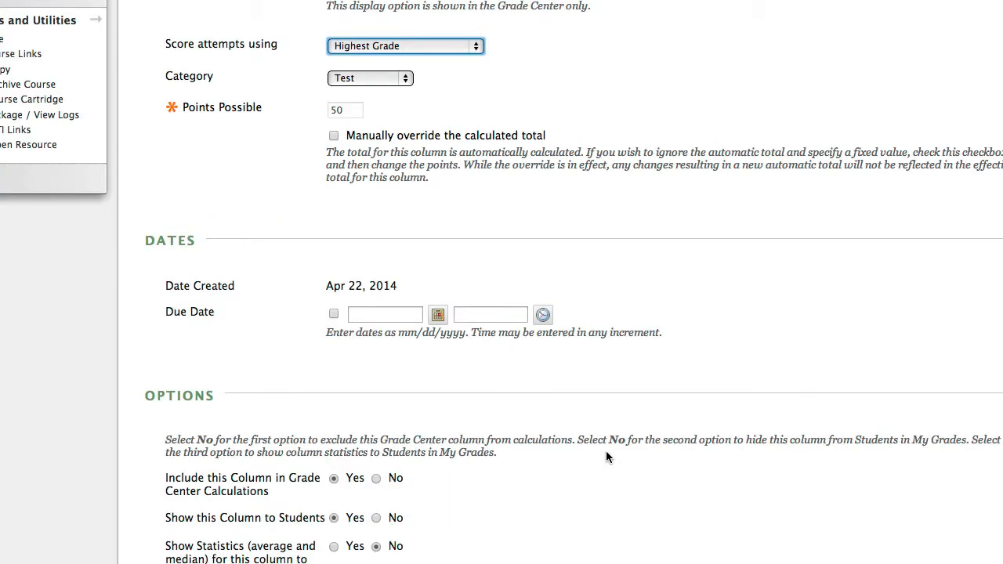
{"action": "scroll", "coordinate": [606, 457], "scroll_direction": "down", "scroll_amount": 1}
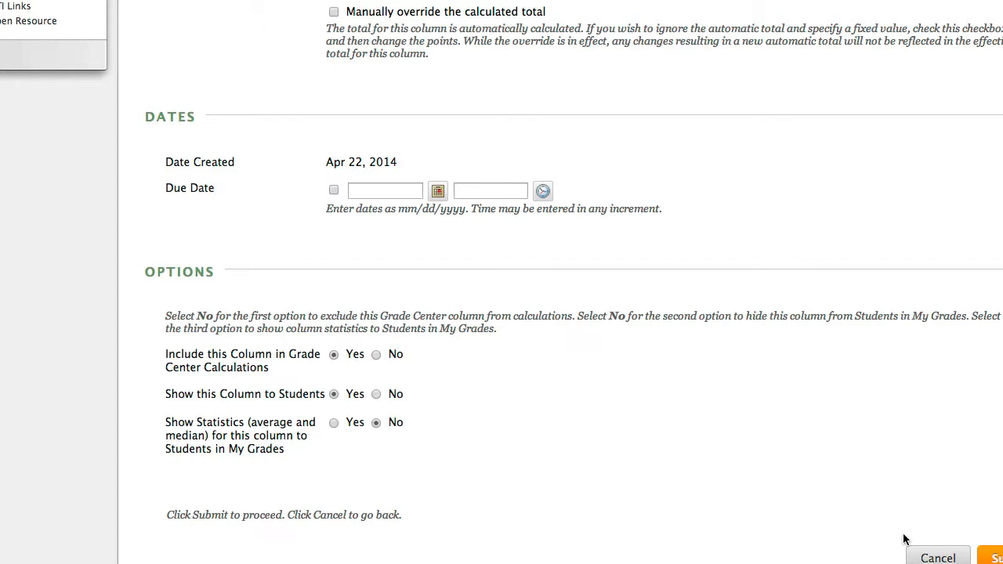
{"action": "left_click", "coordinate": [995, 555]}
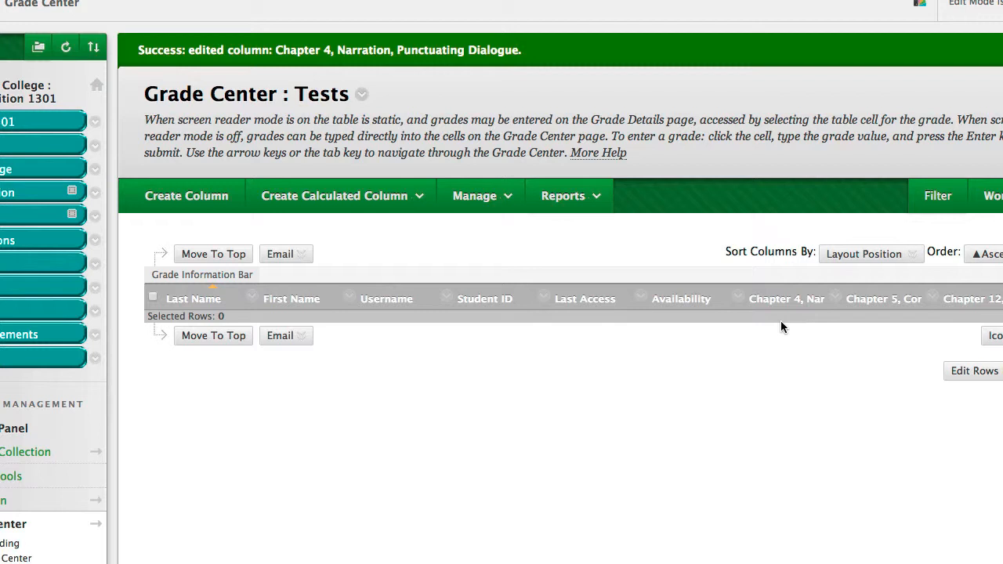
Start a new calculated average column and enter "book quizzes" as its column name
{"action": "mouse_move", "coordinate": [783, 307]}
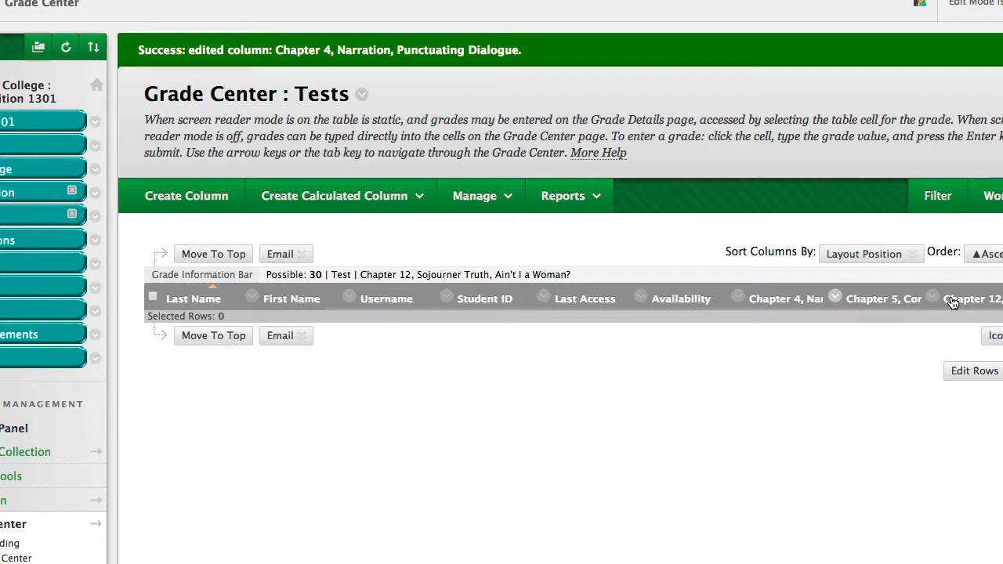
{"action": "mouse_move", "coordinate": [341, 196]}
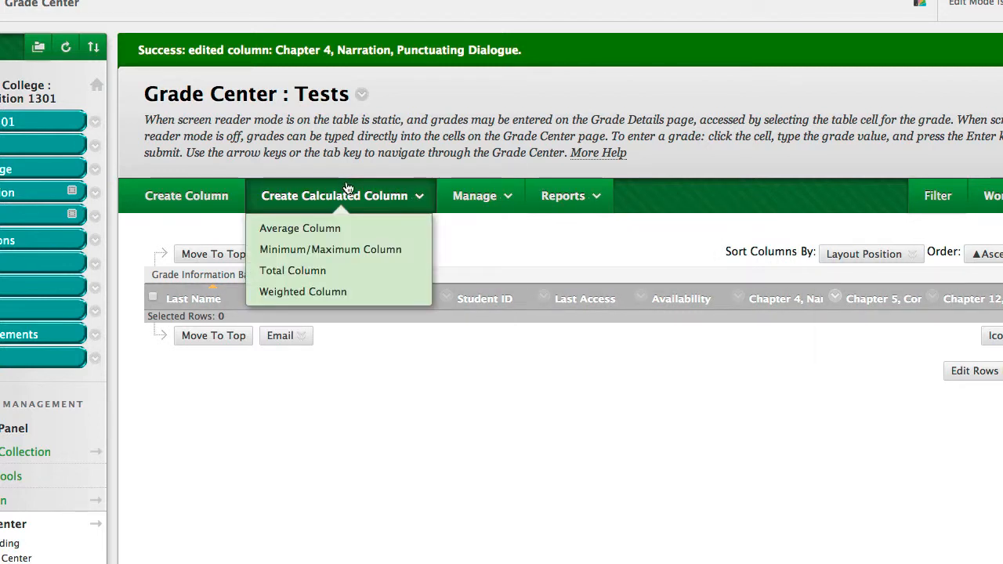
{"action": "left_click", "coordinate": [323, 229]}
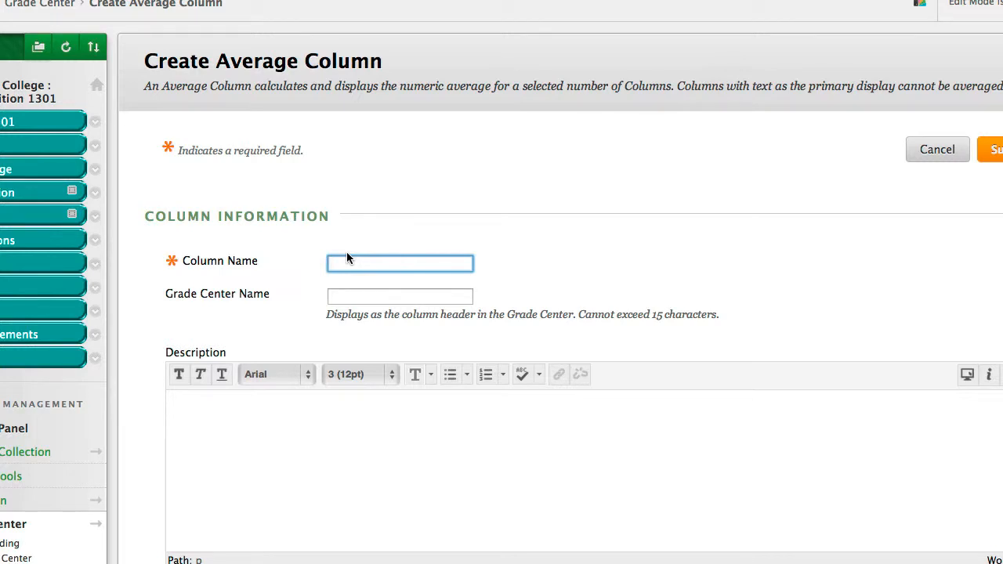
{"action": "type", "text": "book quizzes"}
{"action": "left_click", "coordinate": [350, 297]}
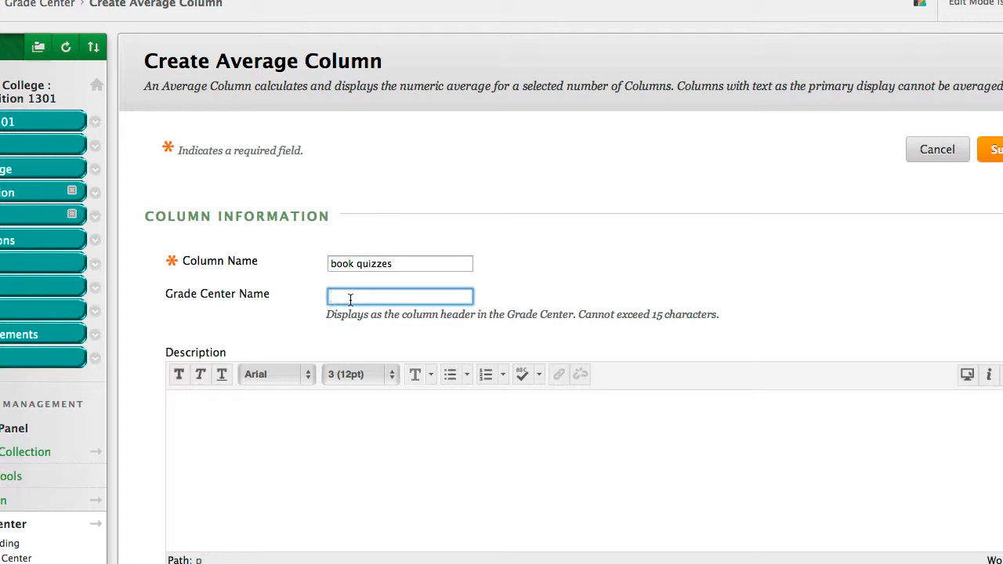
Review the average column's display formats, included grade columns, running total and student visibility options
{"action": "scroll", "coordinate": [350, 300], "scroll_direction": "down", "scroll_amount": 5}
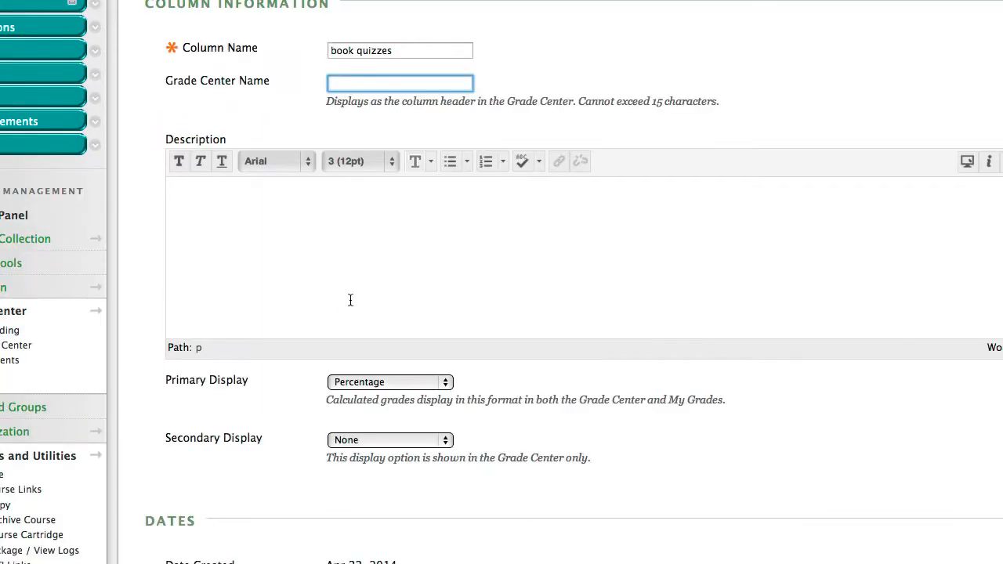
{"action": "scroll", "coordinate": [350, 300], "scroll_direction": "down", "scroll_amount": 3}
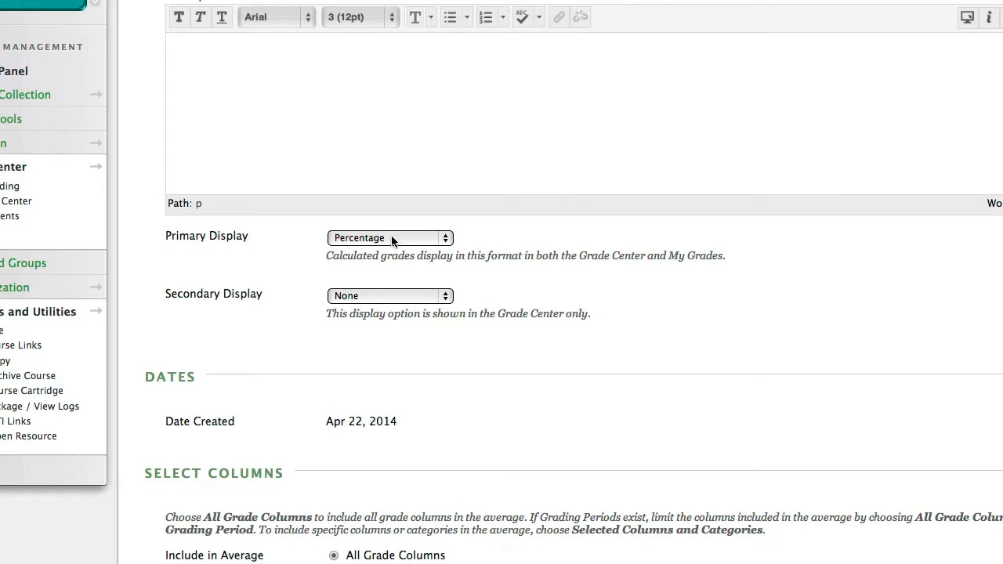
{"action": "scroll", "coordinate": [391, 237], "scroll_direction": "down", "scroll_amount": 6}
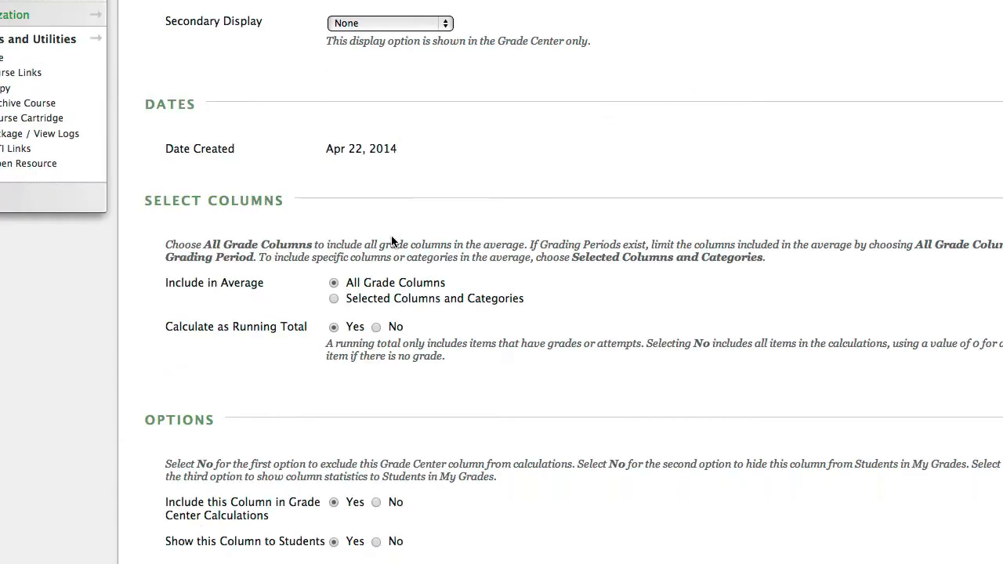
{"action": "scroll", "coordinate": [392, 240], "scroll_direction": "down", "scroll_amount": 1}
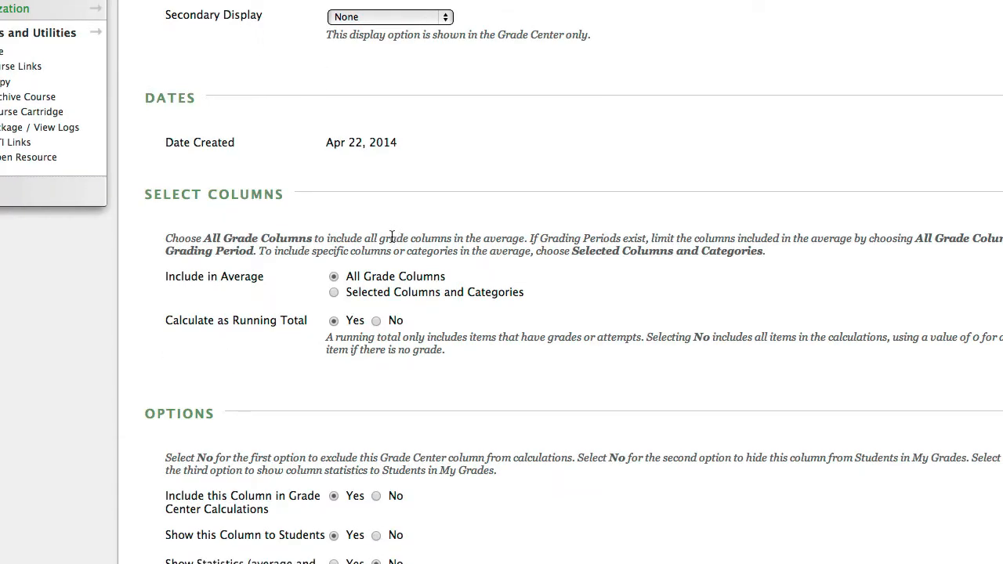
{"action": "scroll", "coordinate": [392, 237], "scroll_direction": "down", "scroll_amount": 3}
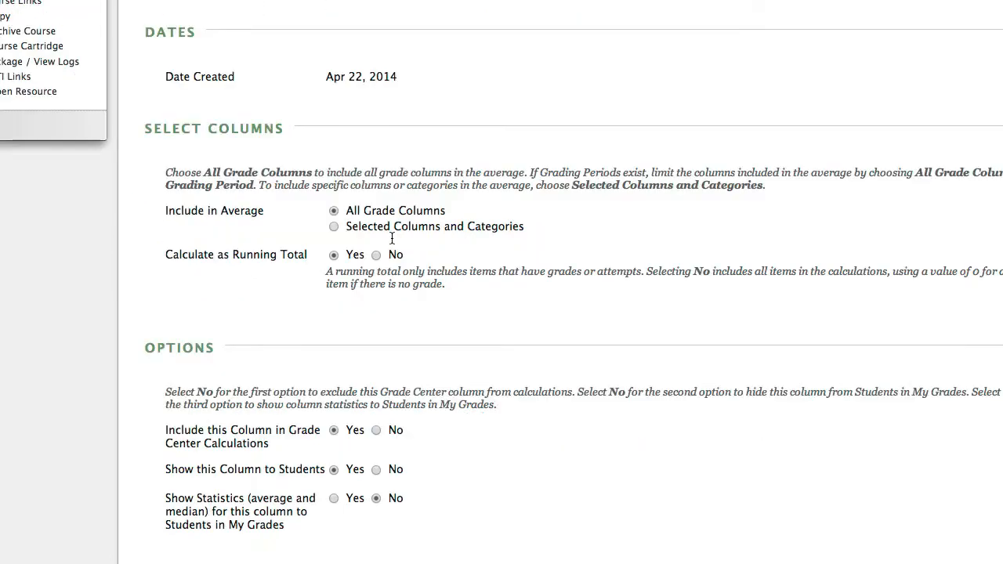
{"action": "scroll", "coordinate": [332, 397], "scroll_direction": "down", "scroll_amount": 1}
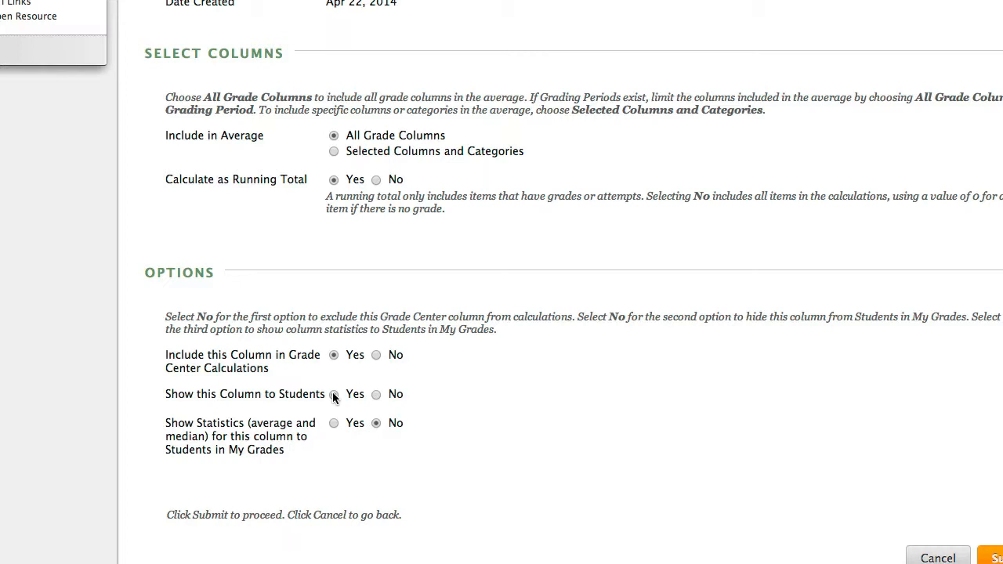
{"action": "scroll", "coordinate": [332, 397], "scroll_direction": "up", "scroll_amount": 4}
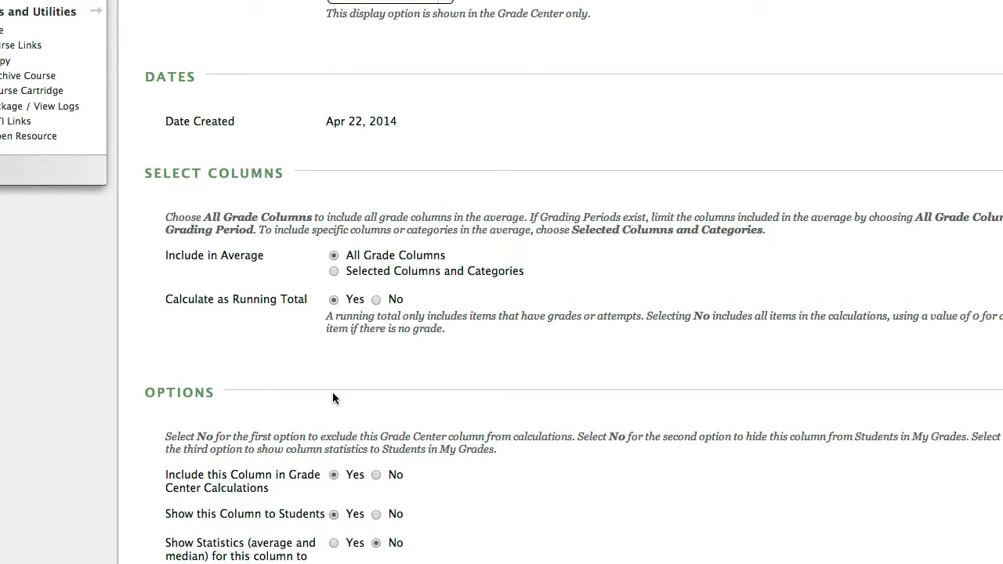
{"action": "scroll", "coordinate": [333, 393], "scroll_direction": "up", "scroll_amount": 12}
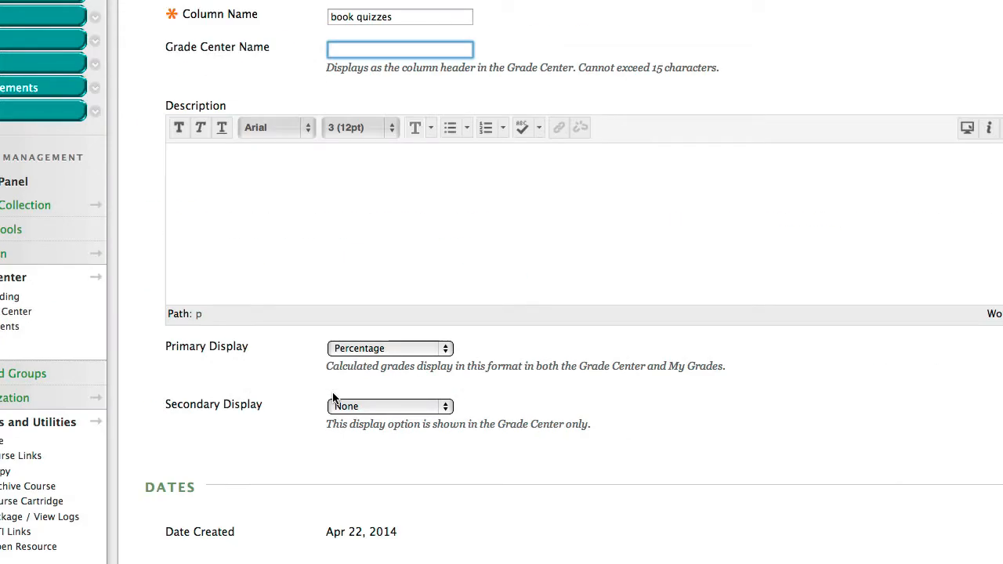
{"action": "scroll", "coordinate": [333, 397], "scroll_direction": "down", "scroll_amount": 6}
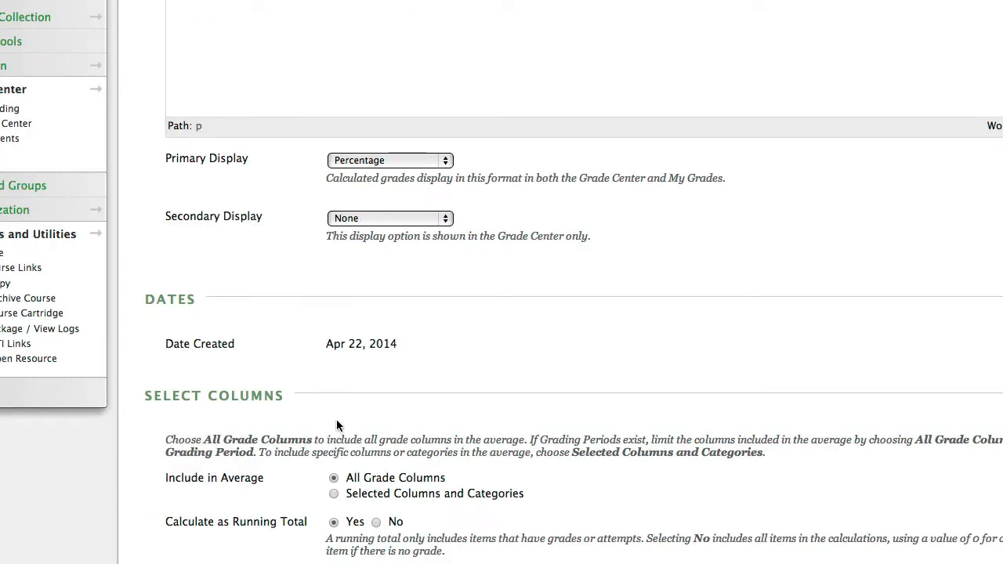
Restrict the average to selected columns and categories, and add the Chapter 4, Narration, Punctuating Dialogue column to it
{"action": "scroll", "coordinate": [331, 470], "scroll_direction": "down", "scroll_amount": 2}
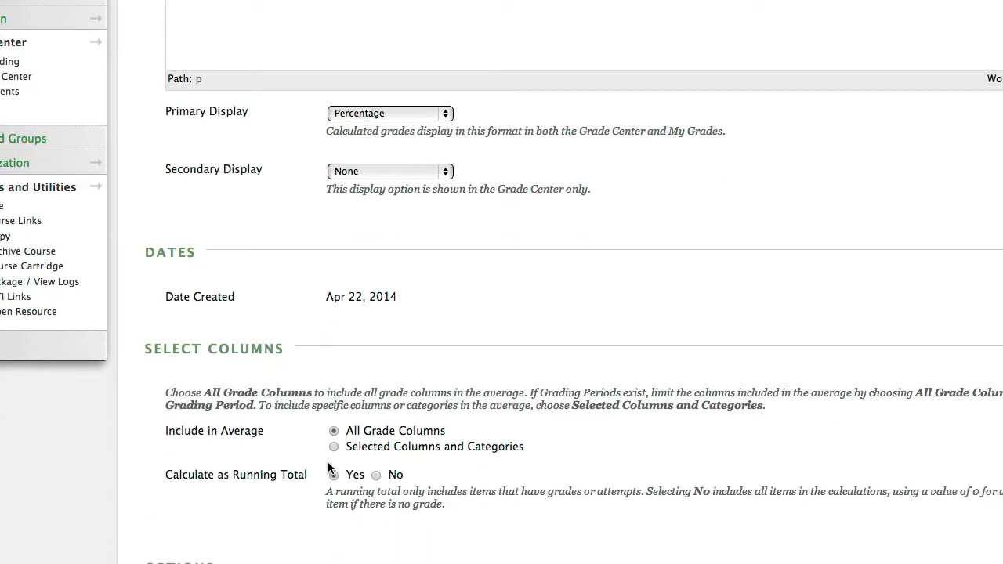
{"action": "scroll", "coordinate": [329, 468], "scroll_direction": "down", "scroll_amount": 5}
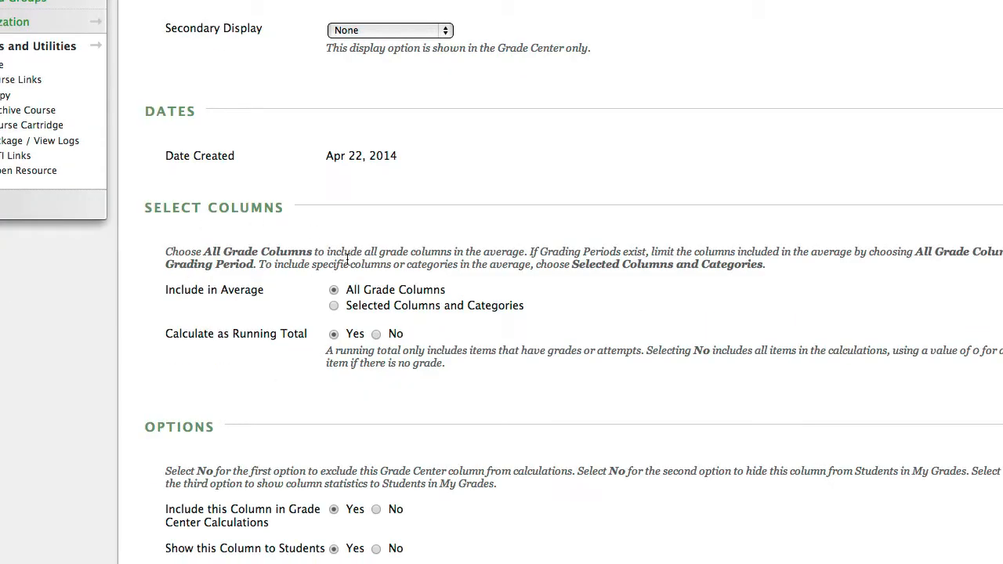
{"action": "left_click", "coordinate": [333, 306]}
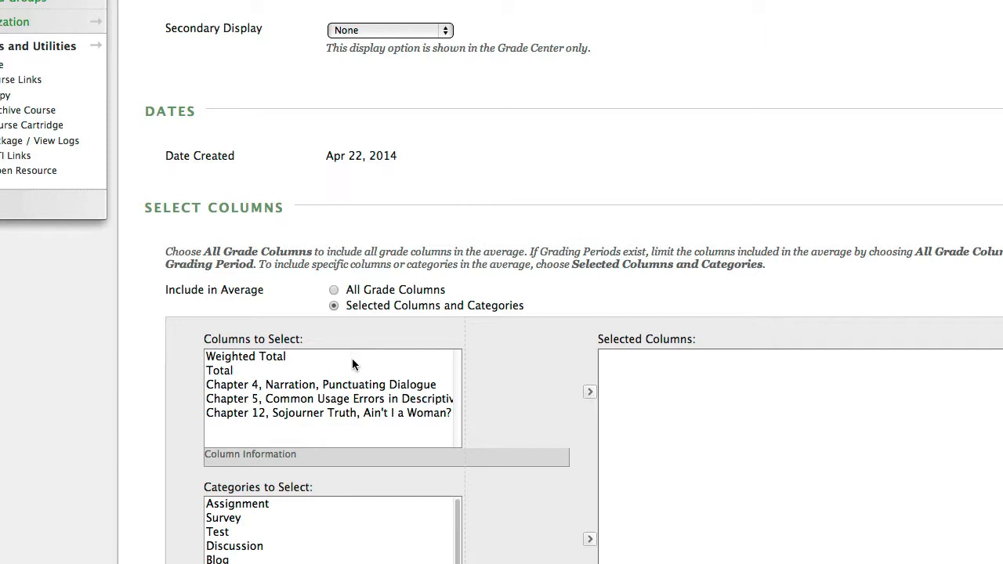
{"action": "left_click", "coordinate": [268, 386]}
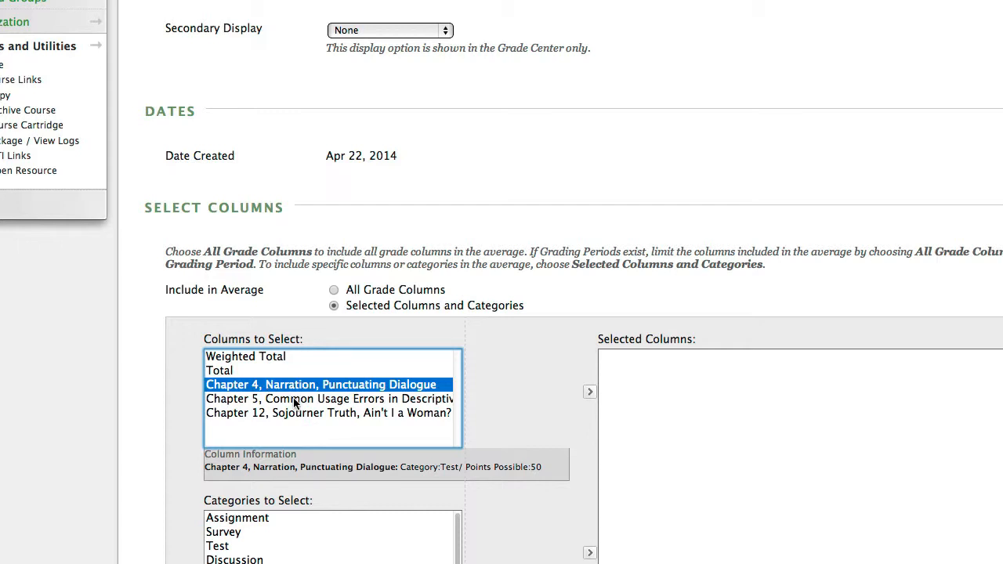
{"action": "scroll", "coordinate": [294, 402], "scroll_direction": "down", "scroll_amount": 2}
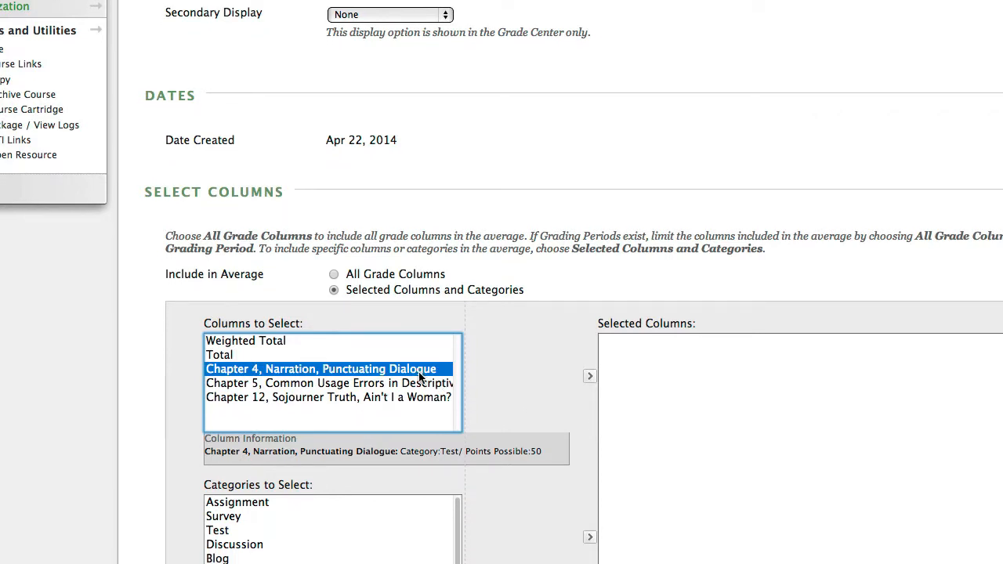
{"action": "scroll", "coordinate": [420, 378], "scroll_direction": "down", "scroll_amount": 5}
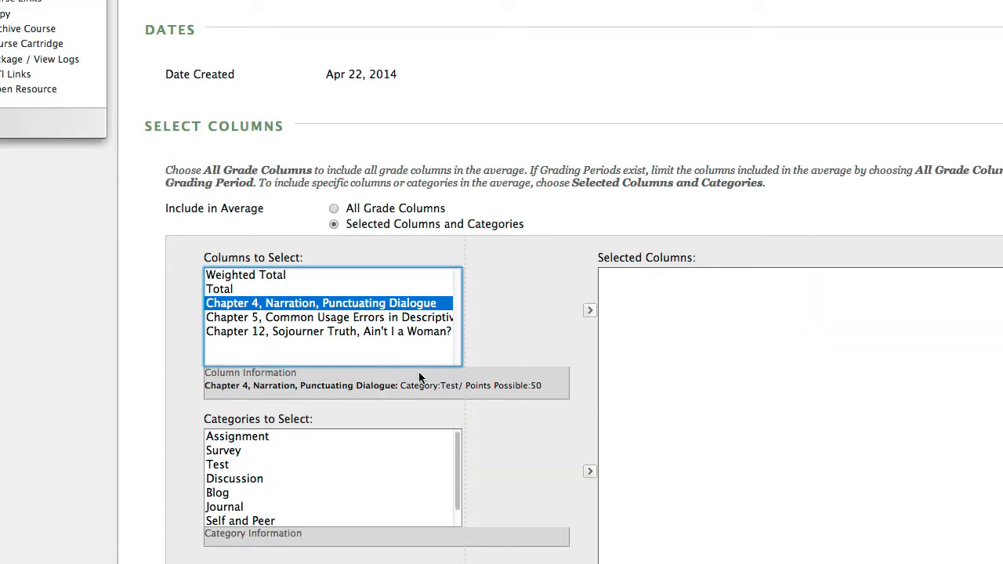
{"action": "left_click", "coordinate": [589, 312]}
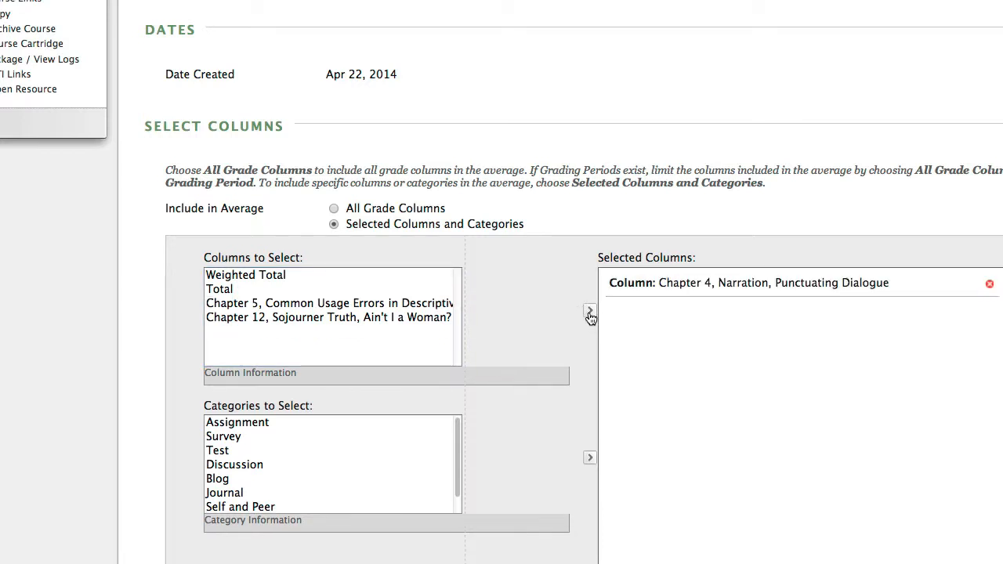
Add the Chapter 5, Common Usage Errors and Chapter 12, Sojourner Truth columns to the average's selected columns
{"action": "left_click", "coordinate": [336, 311]}
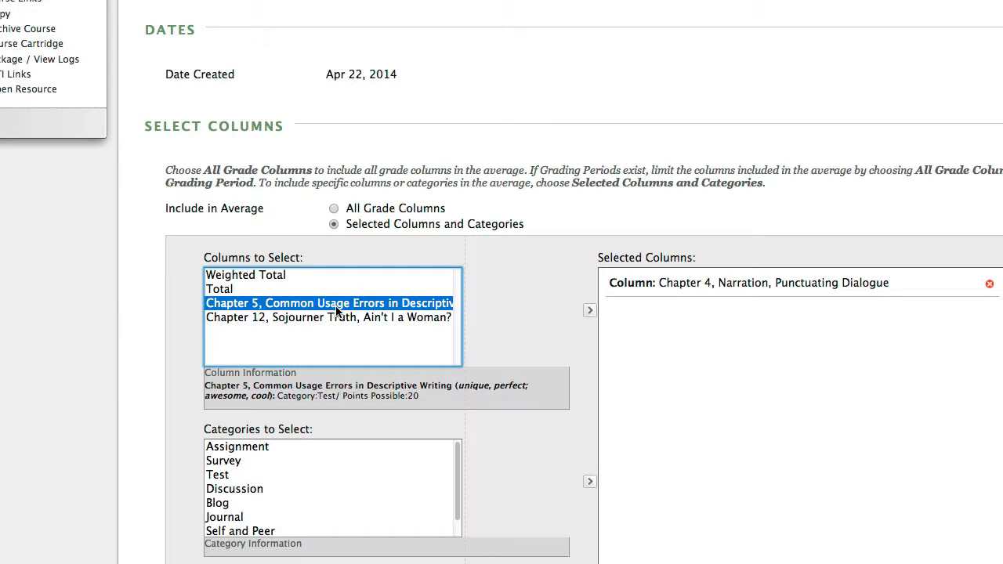
{"action": "left_click", "coordinate": [584, 312]}
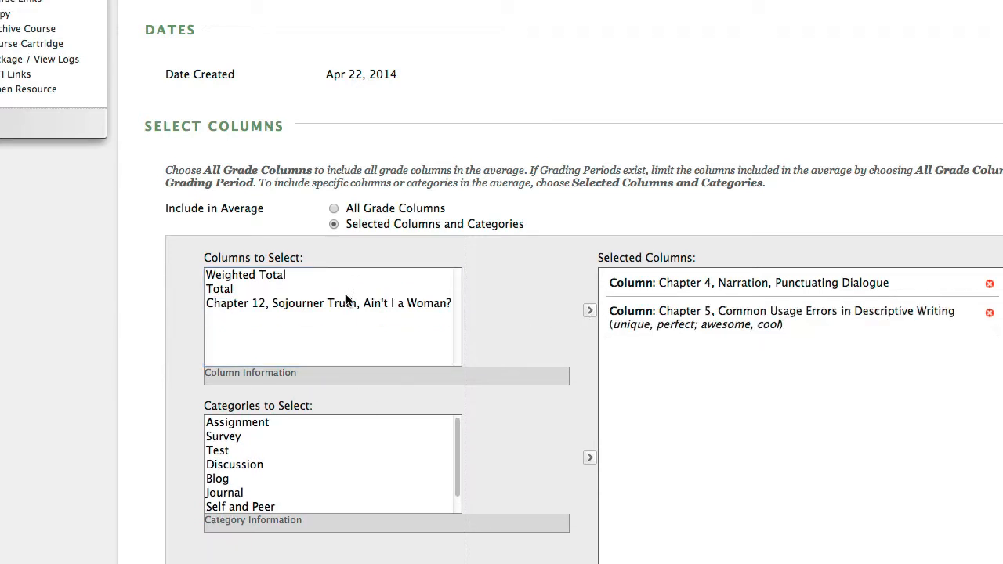
{"action": "left_click", "coordinate": [345, 304]}
{"action": "left_click", "coordinate": [589, 311]}
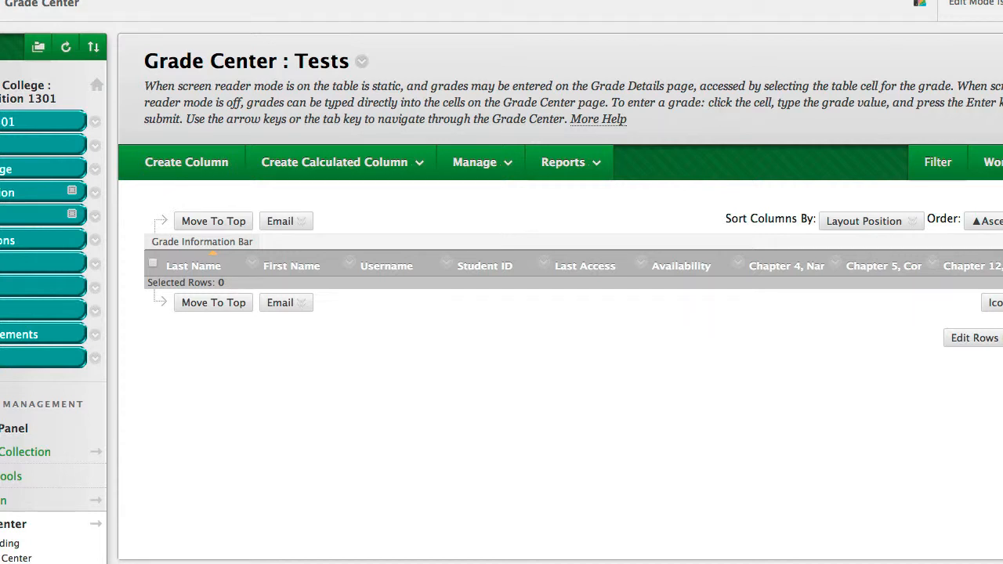
Open the Full Grade Center and look for the book quizzes average column among the grade columns
{"action": "left_click", "coordinate": [17, 558]}
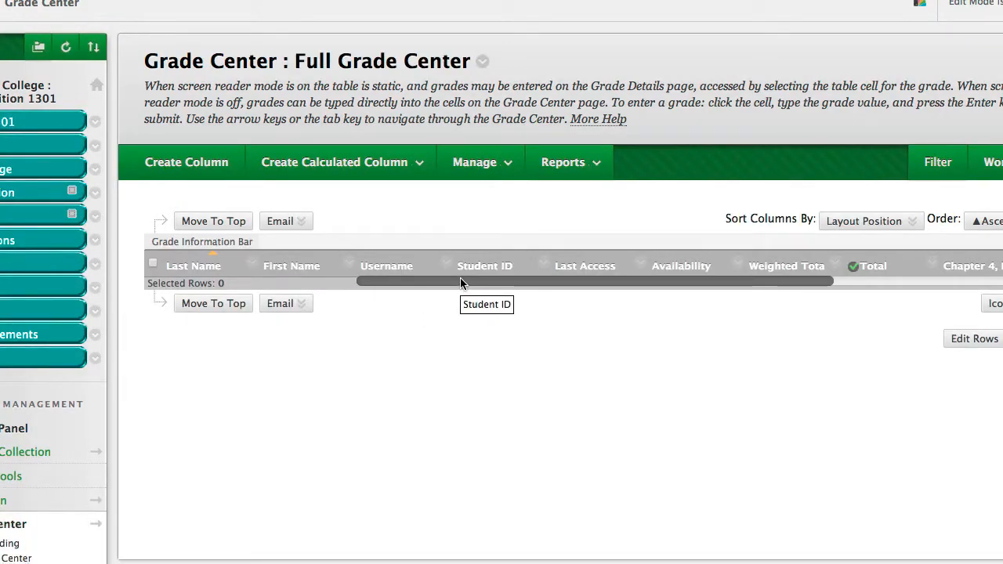
{"action": "left_click_drag", "start_coordinate": [460, 282], "coordinate": [651, 299]}
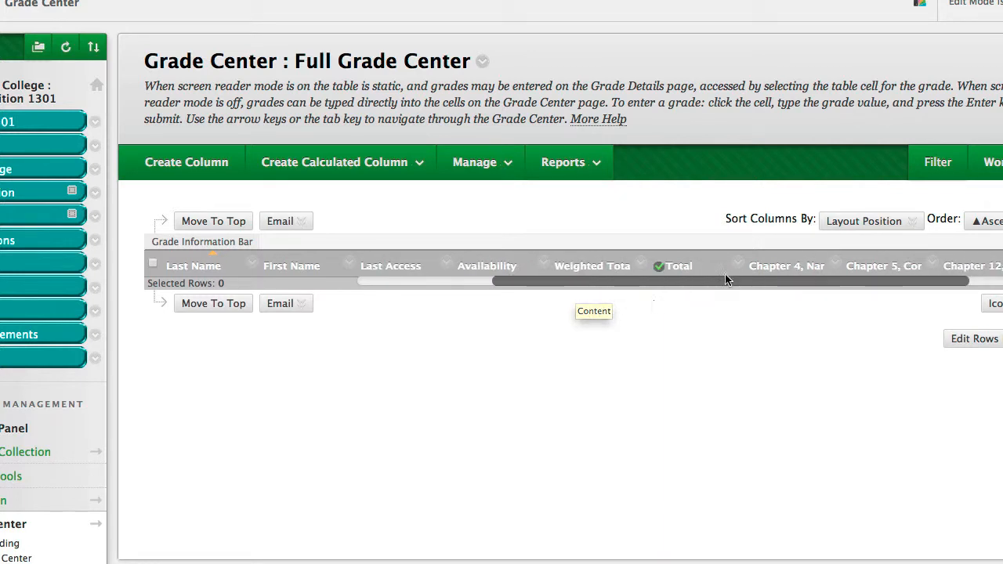
{"action": "left_click_drag", "start_coordinate": [725, 278], "coordinate": [1001, 296]}
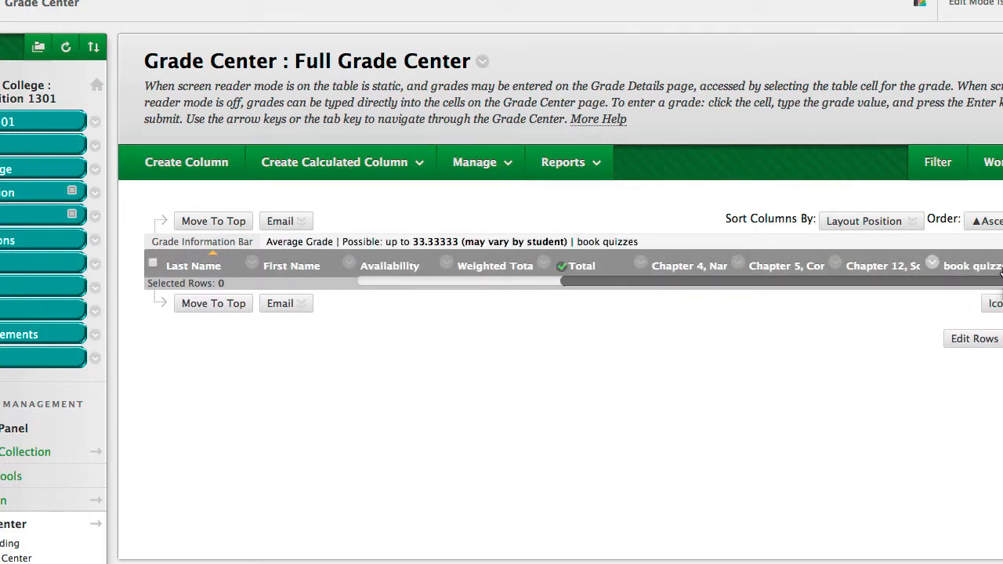